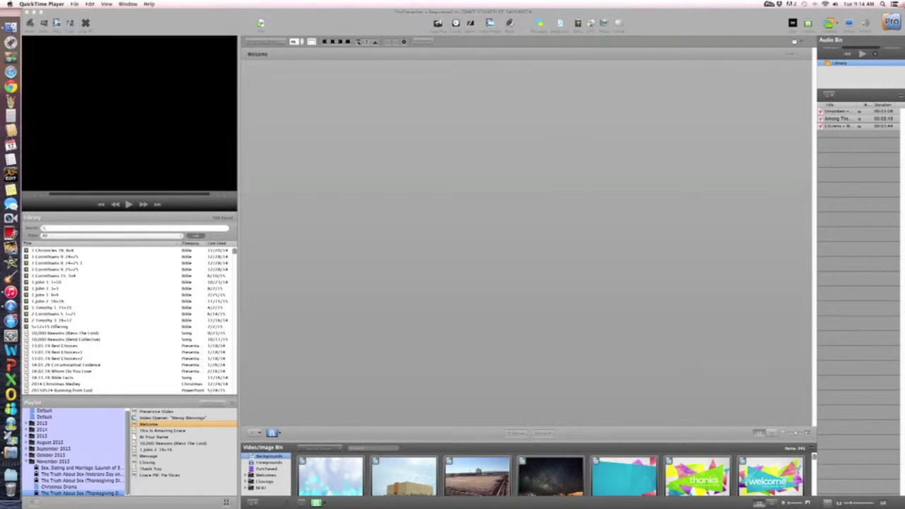
Quit ProPresenter 5 from its app menu and confirm the prompt with OK.
{"action": "left_click", "coordinate": [200, 22]}
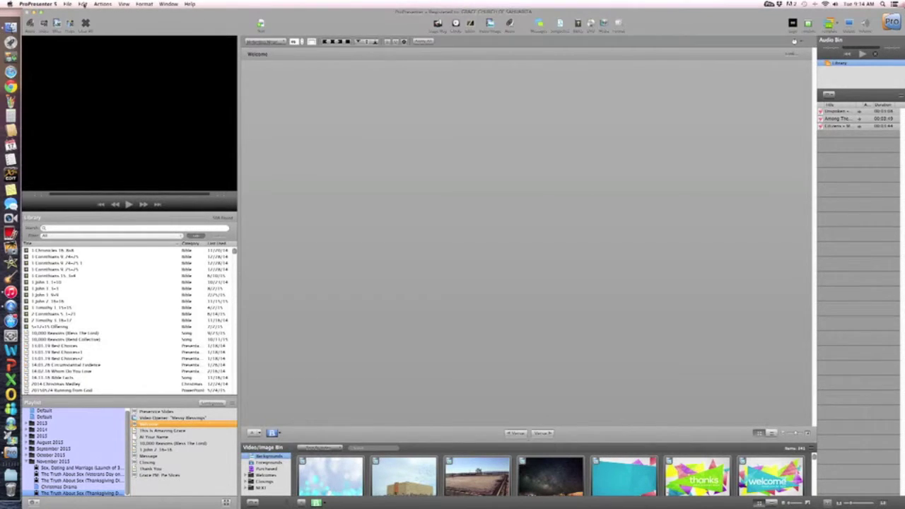
{"action": "left_click", "coordinate": [38, 4]}
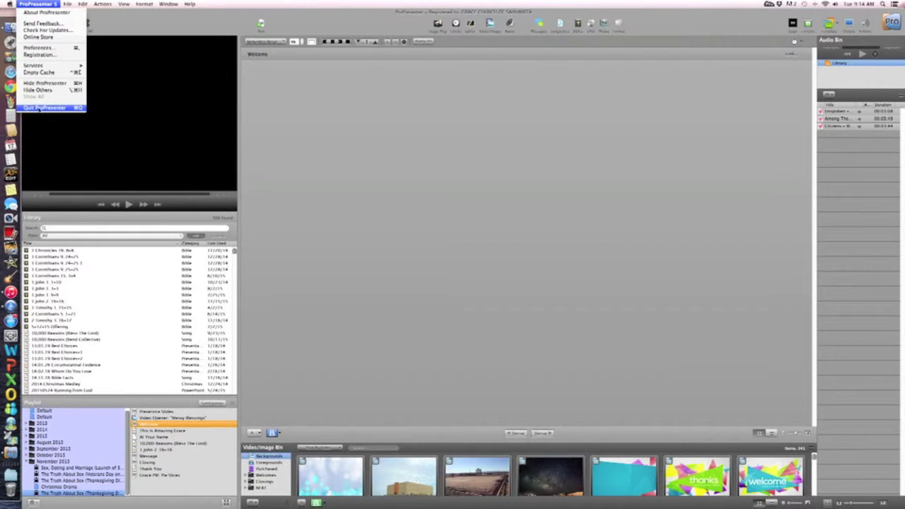
{"action": "left_click", "coordinate": [39, 108]}
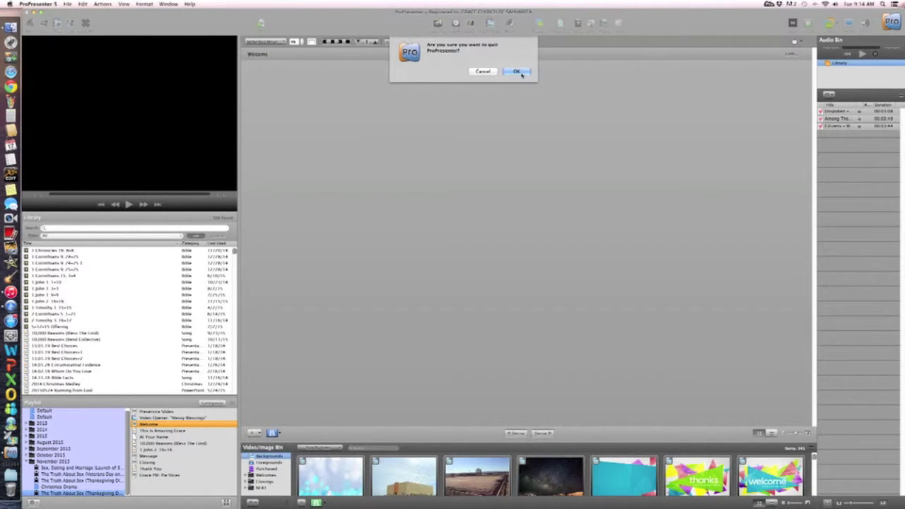
{"action": "left_click", "coordinate": [518, 72]}
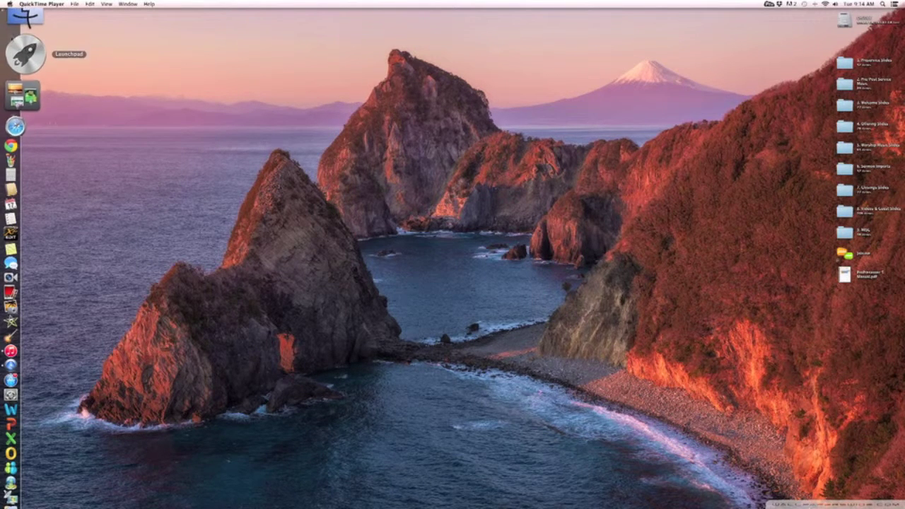
Open a new Finder window and go to the Computer view.
{"action": "left_click", "coordinate": [26, 28]}
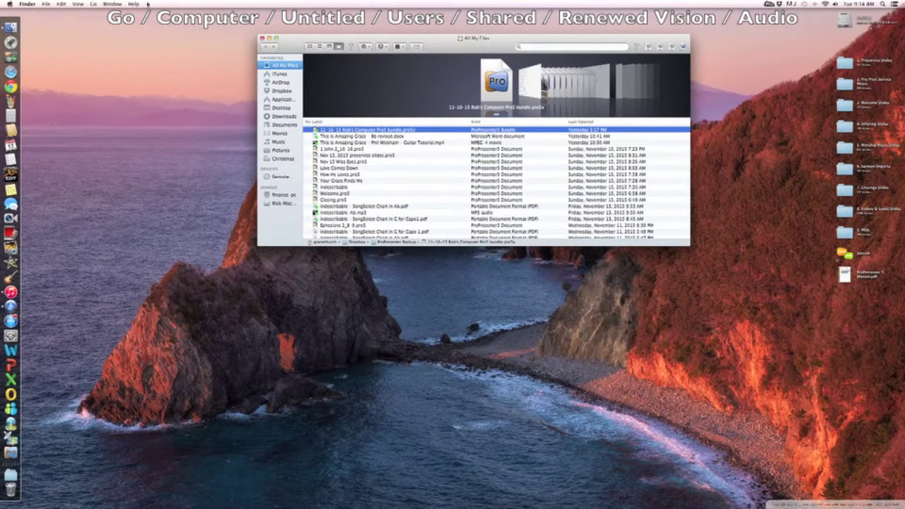
{"action": "left_click", "coordinate": [94, 5]}
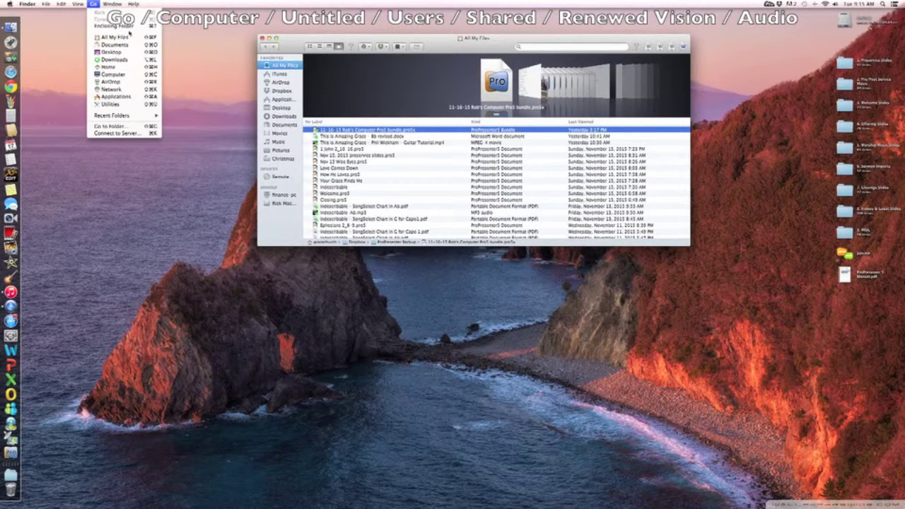
{"action": "left_click", "coordinate": [209, 41]}
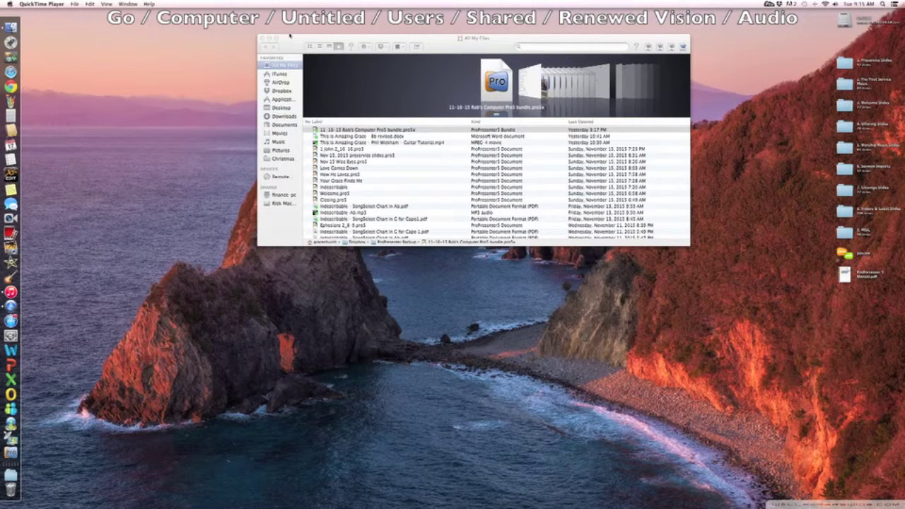
{"action": "left_click", "coordinate": [289, 35]}
{"action": "left_click", "coordinate": [92, 4]}
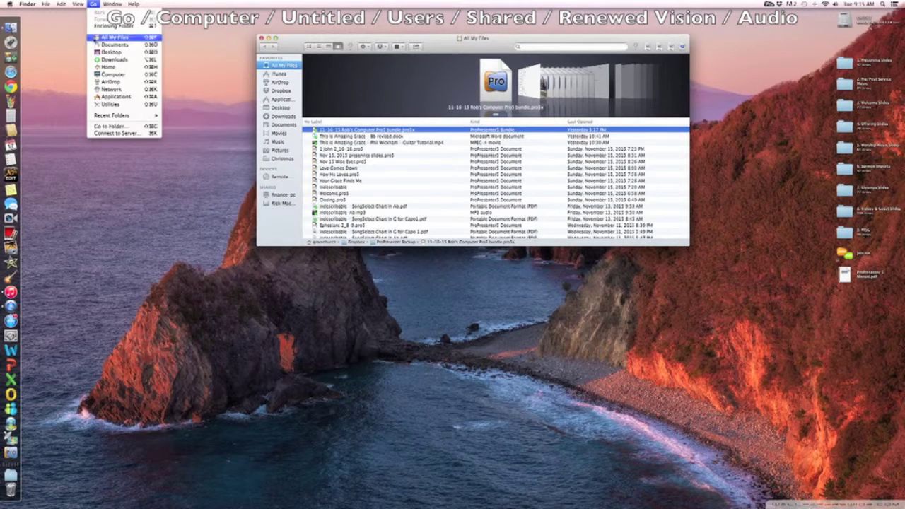
{"action": "left_click", "coordinate": [110, 76]}
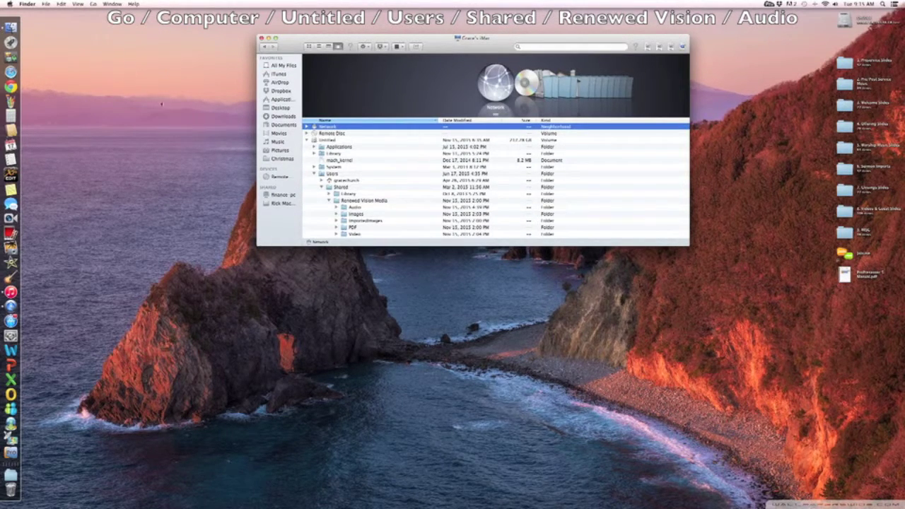
Expand Untitled > Users > Shared > Renewed Vision Media and open the Audio folder.
{"action": "left_click", "coordinate": [307, 141]}
{"action": "left_click", "coordinate": [329, 141]}
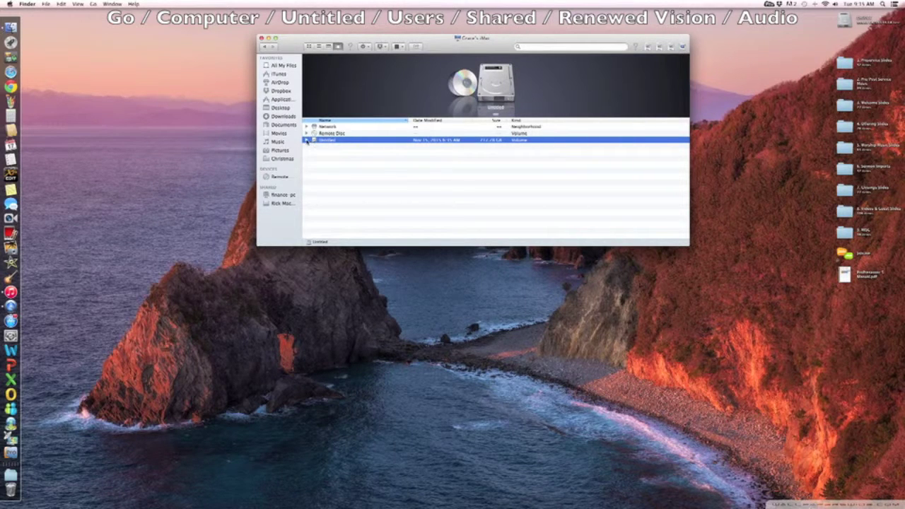
{"action": "left_click", "coordinate": [306, 140]}
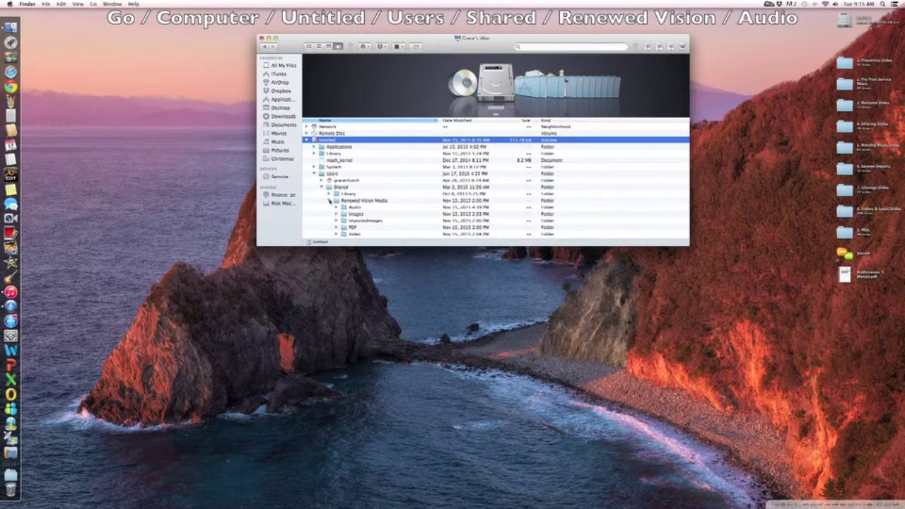
{"action": "left_click", "coordinate": [329, 201]}
{"action": "left_click", "coordinate": [314, 173]}
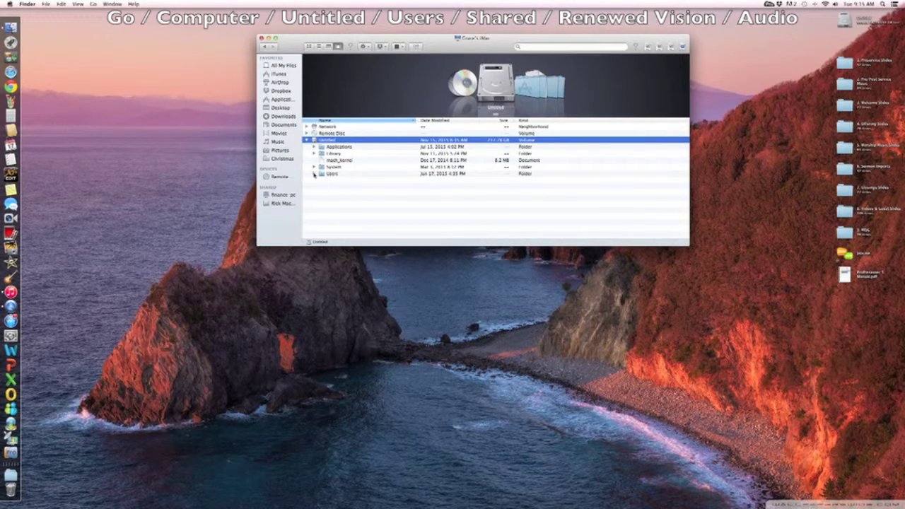
{"action": "left_click", "coordinate": [314, 173]}
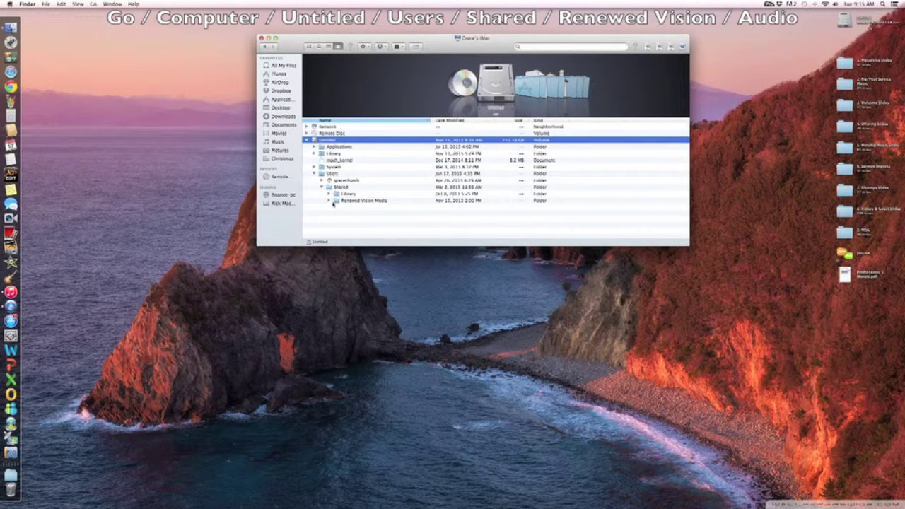
{"action": "left_click", "coordinate": [329, 201]}
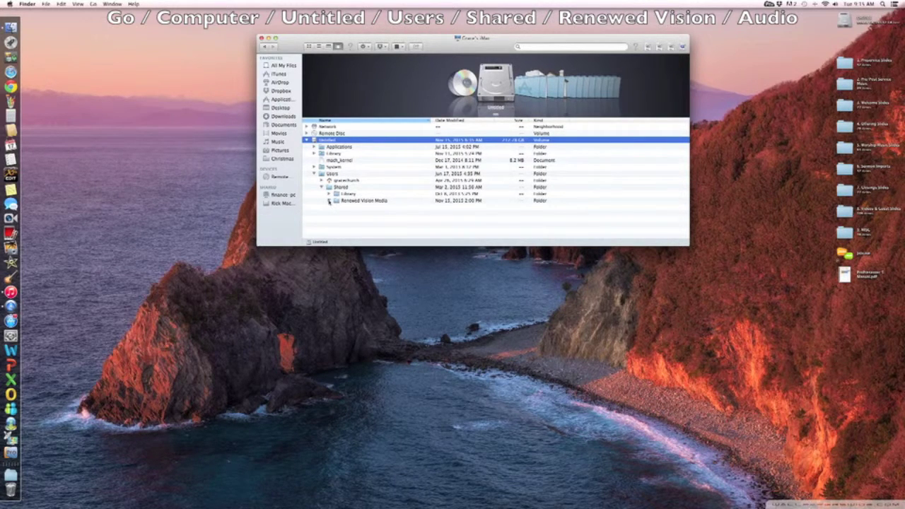
{"action": "double_click", "coordinate": [343, 209]}
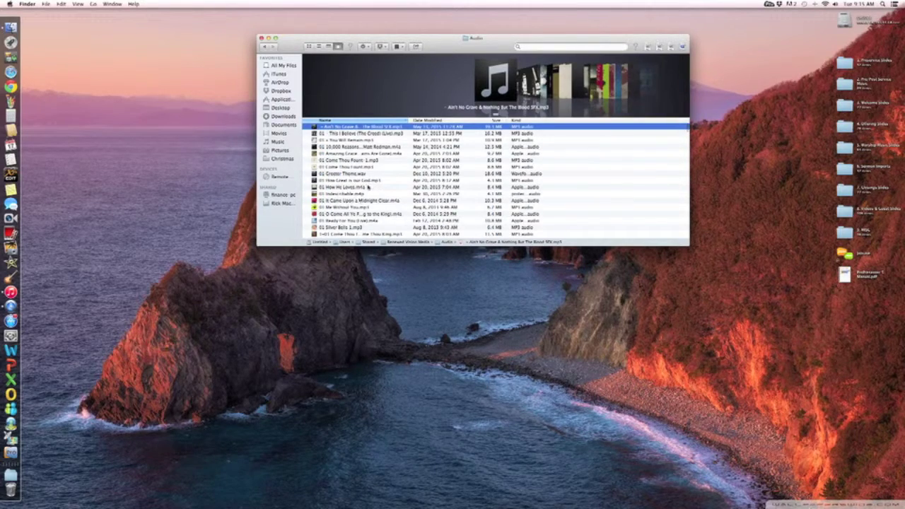
Move the Audio window to the top-right corner, narrow it, and reopen the Audio folder.
{"action": "left_click_drag", "start_coordinate": [479, 49], "coordinate": [689, 22]}
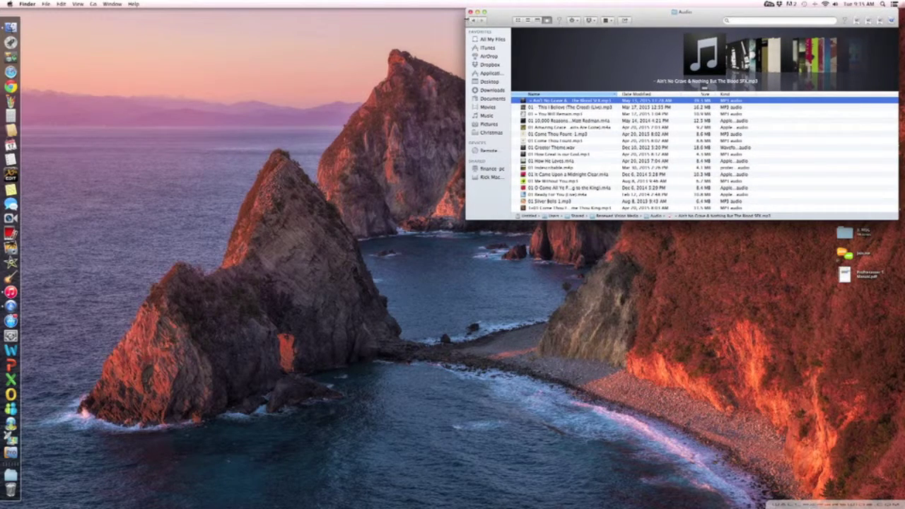
{"action": "left_click_drag", "start_coordinate": [466, 19], "coordinate": [569, 12]}
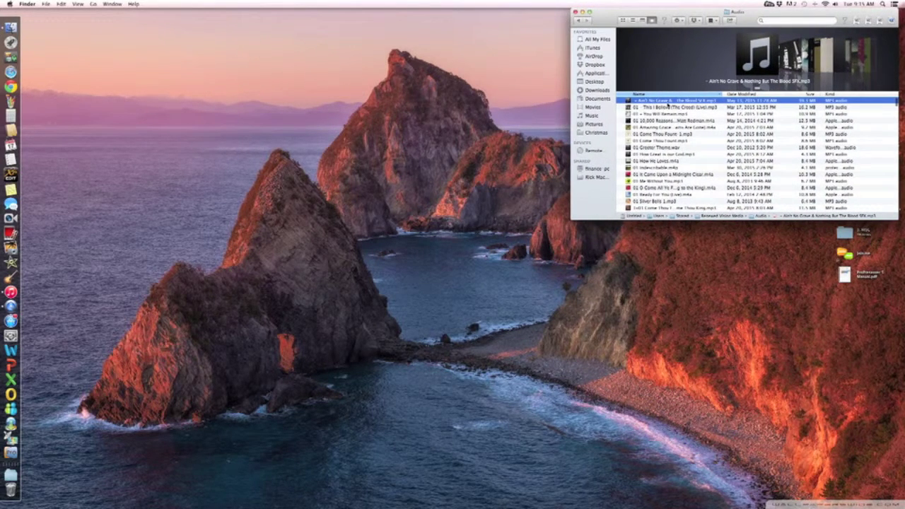
{"action": "left_click", "coordinate": [578, 20]}
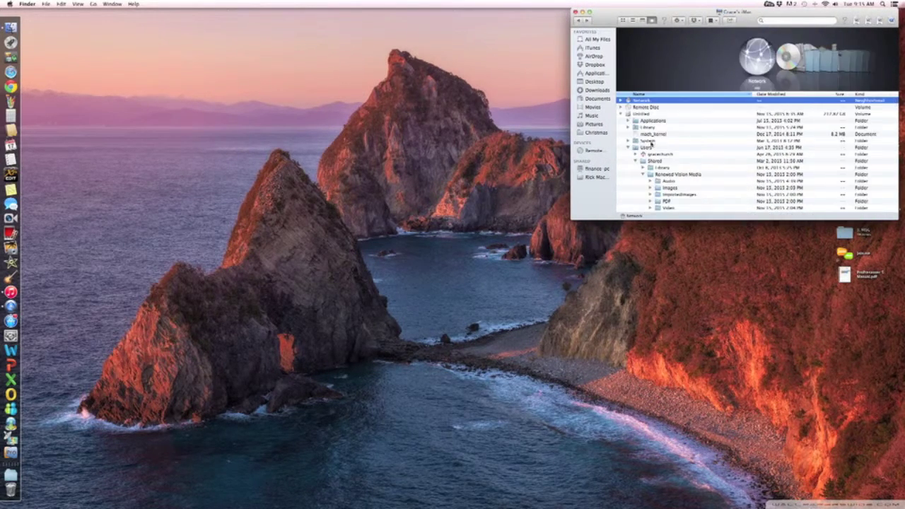
{"action": "double_click", "coordinate": [657, 182]}
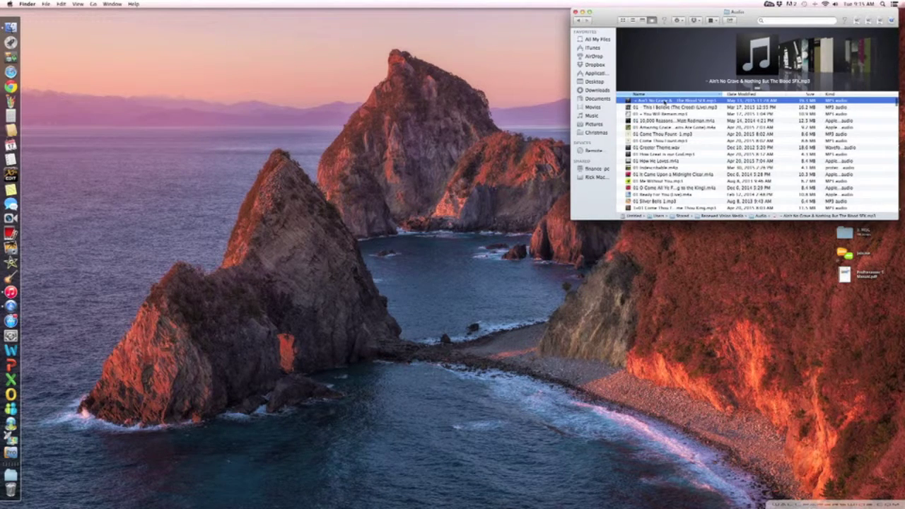
Select all songs with Cmd+A and drop them on the Dock icon to relaunch ProPresenter 5.
{"action": "left_click", "coordinate": [709, 121]}
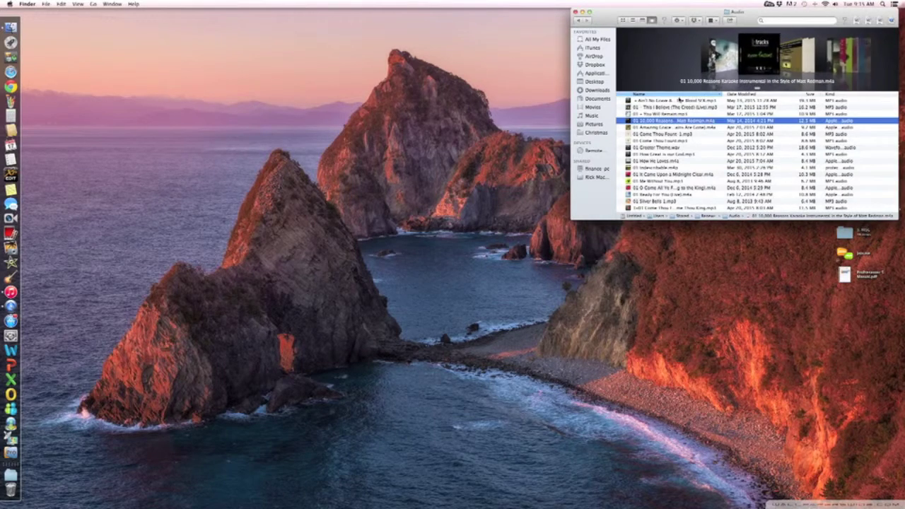
{"action": "left_click", "coordinate": [678, 102]}
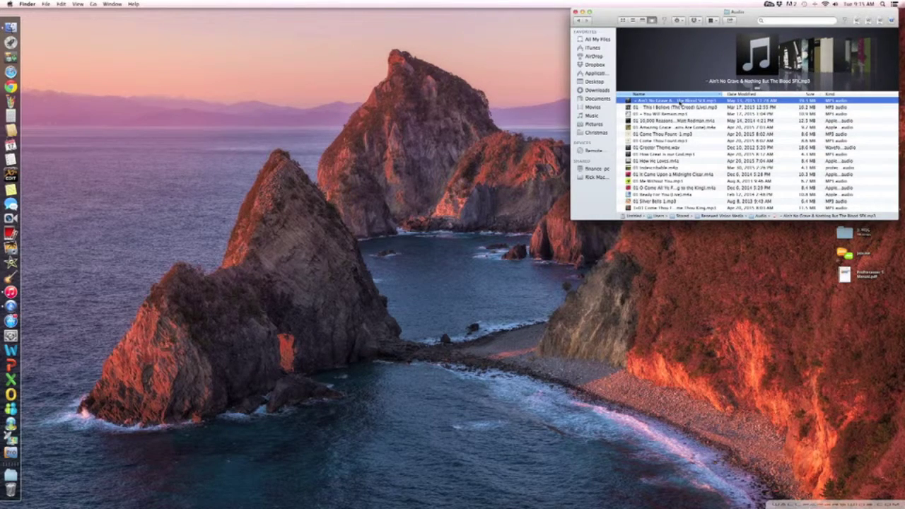
{"action": "key", "text": "super+a"}
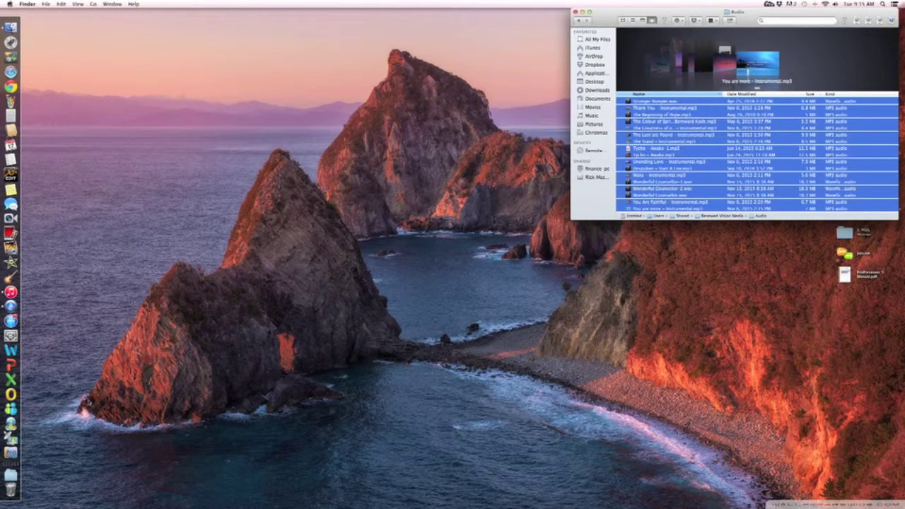
{"action": "left_click_drag", "start_coordinate": [571, 28], "coordinate": [655, 30]}
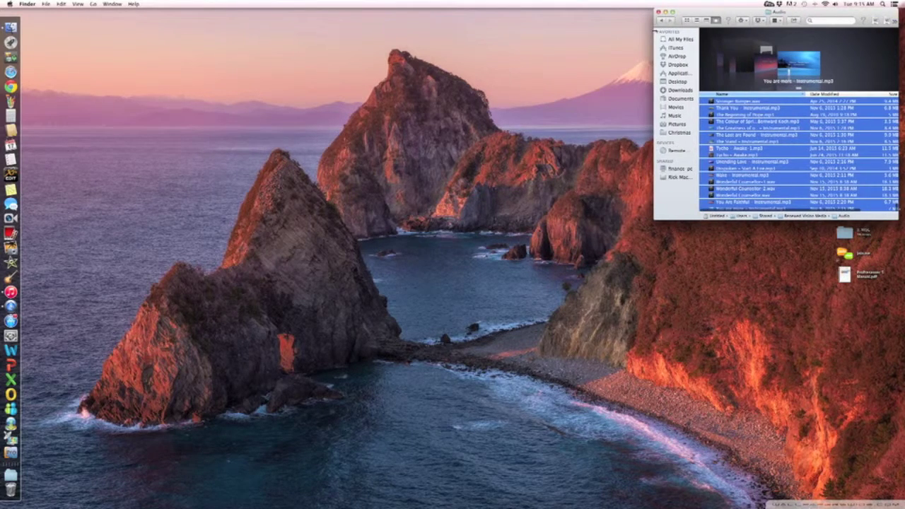
{"action": "left_click_drag", "start_coordinate": [42, 423], "coordinate": [25, 447]}
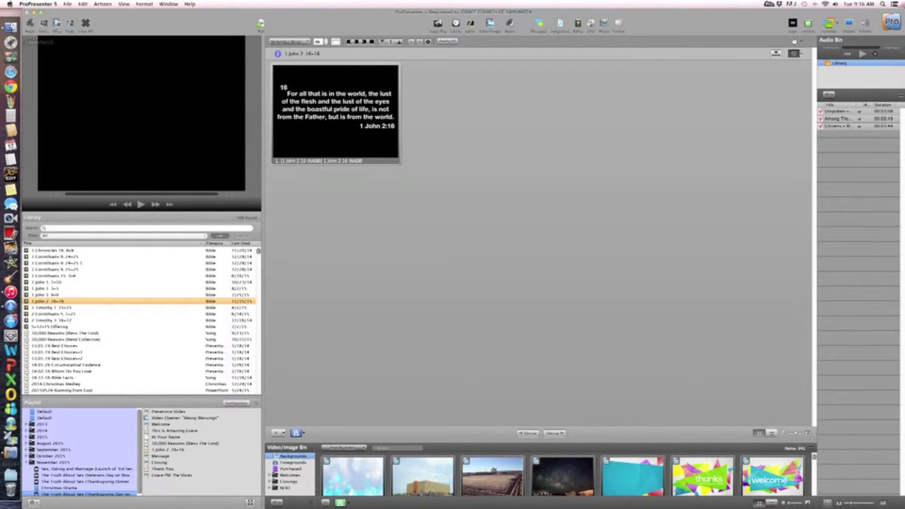
Hide ProPresenter's main window so the Finder Audio folder window is visible.
{"action": "left_click", "coordinate": [26, 12]}
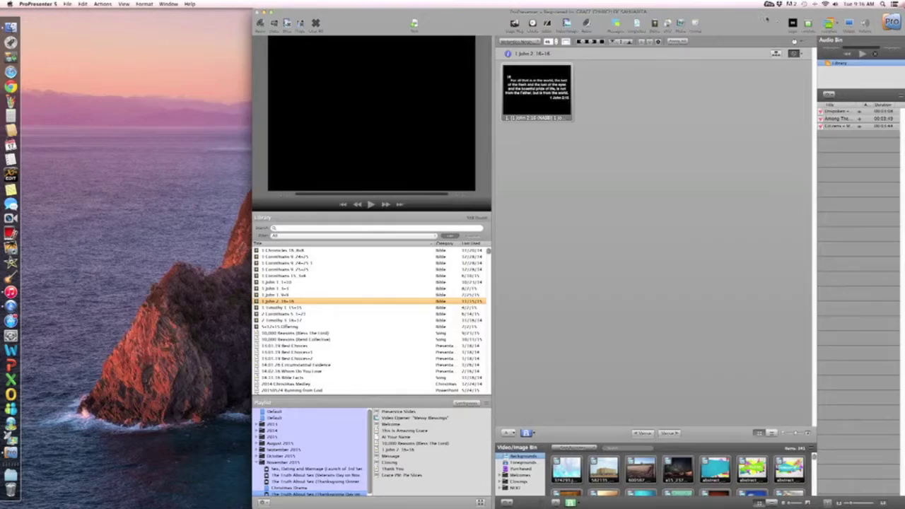
Move ProPresenter left of the Audio window, widen it slightly, and drag the selected songs toward the Audio Bin.
{"action": "left_click_drag", "start_coordinate": [762, 16], "coordinate": [516, 15]}
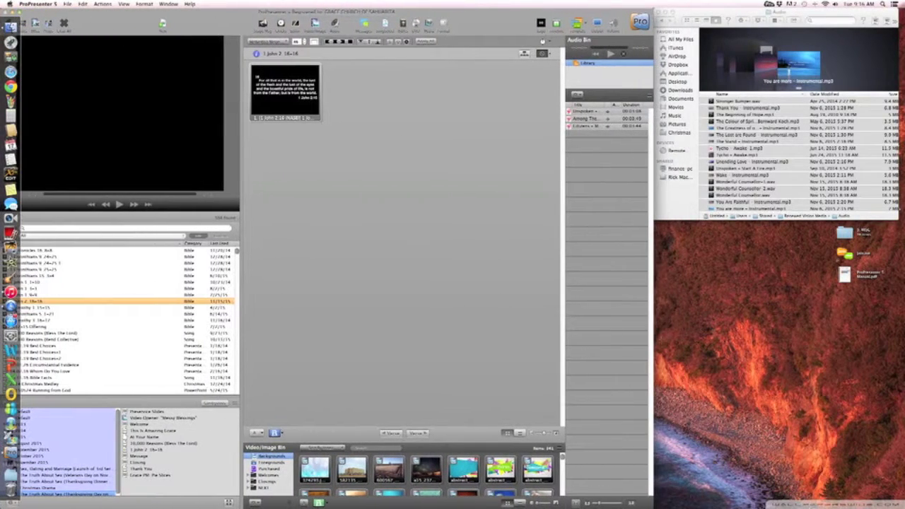
{"action": "left_click_drag", "start_coordinate": [651, 504], "coordinate": [653, 504]}
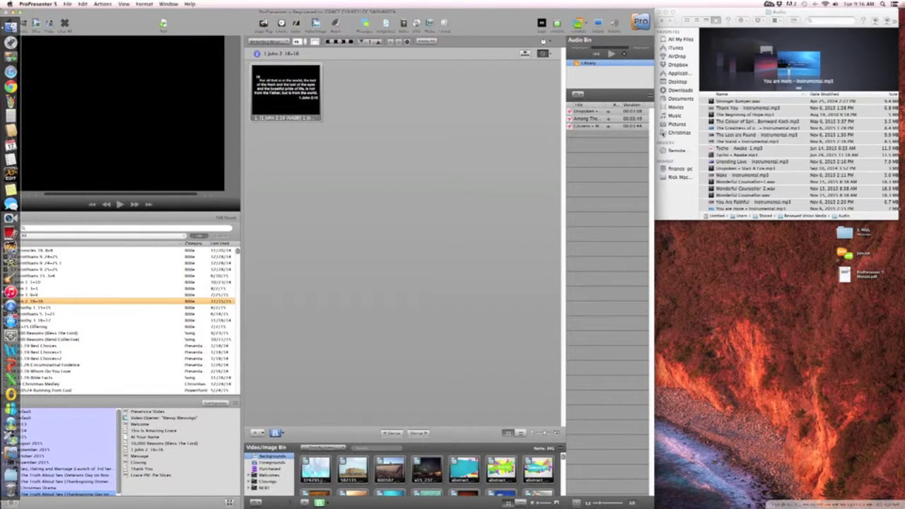
{"action": "left_click_drag", "start_coordinate": [738, 101], "coordinate": [600, 206]}
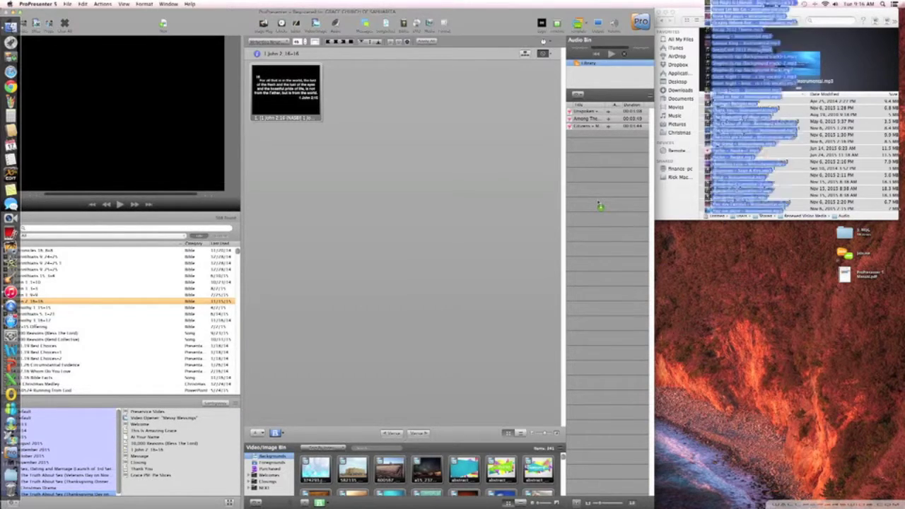
Drop all the Audio folder songs into the Audio Bin's Library and check the full track list.
{"action": "mouse_move", "coordinate": [599, 206]}
{"action": "left_mouse_down"}
{"action": "mouse_move", "coordinate": [613, 201]}
{"action": "mouse_move", "coordinate": [612, 211]}
{"action": "left_mouse_up"}
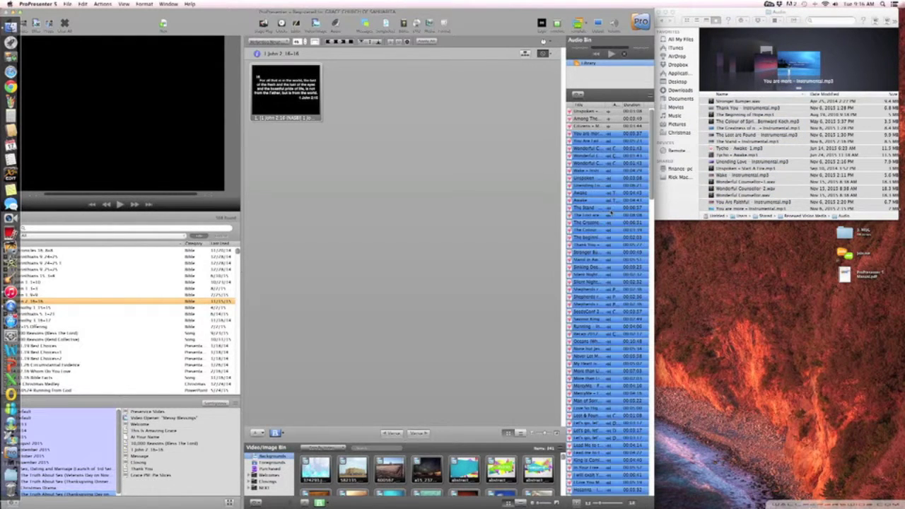
{"action": "left_click", "coordinate": [603, 77]}
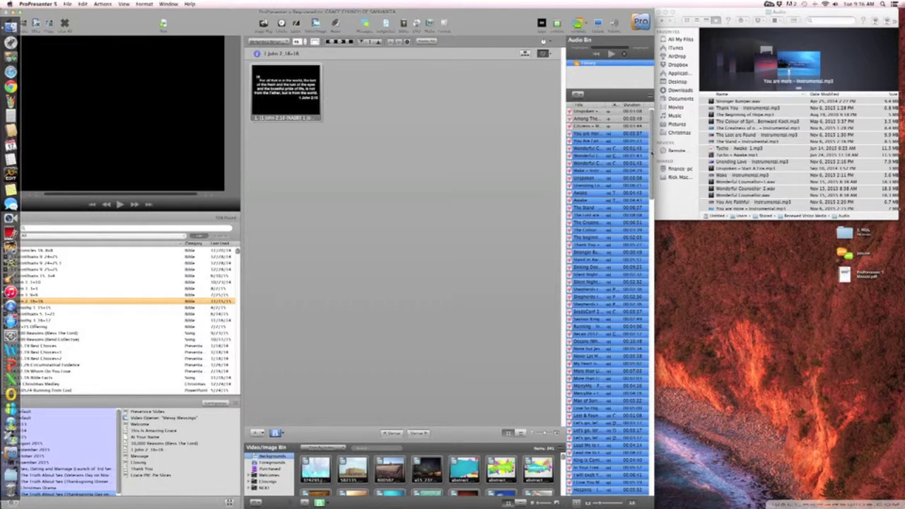
{"action": "left_click_drag", "start_coordinate": [651, 154], "coordinate": [640, 171]}
{"action": "left_click_drag", "start_coordinate": [467, 11], "coordinate": [497, 19]}
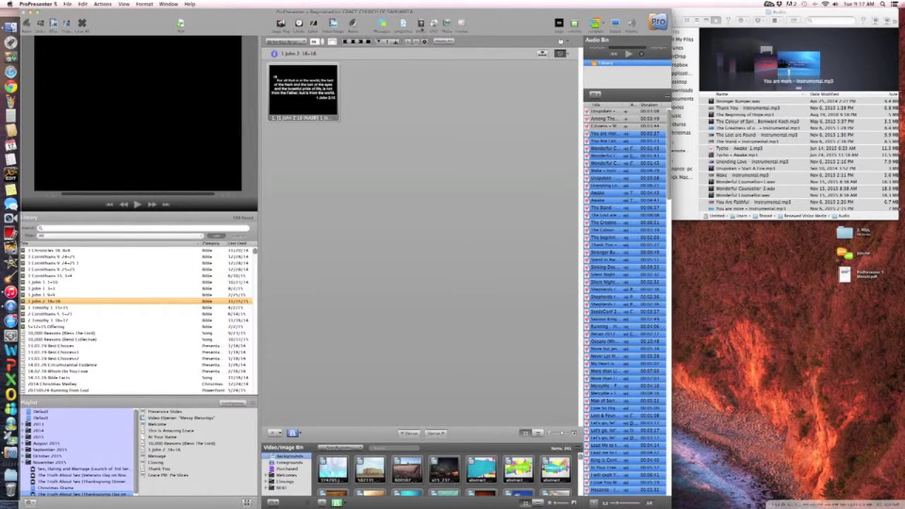